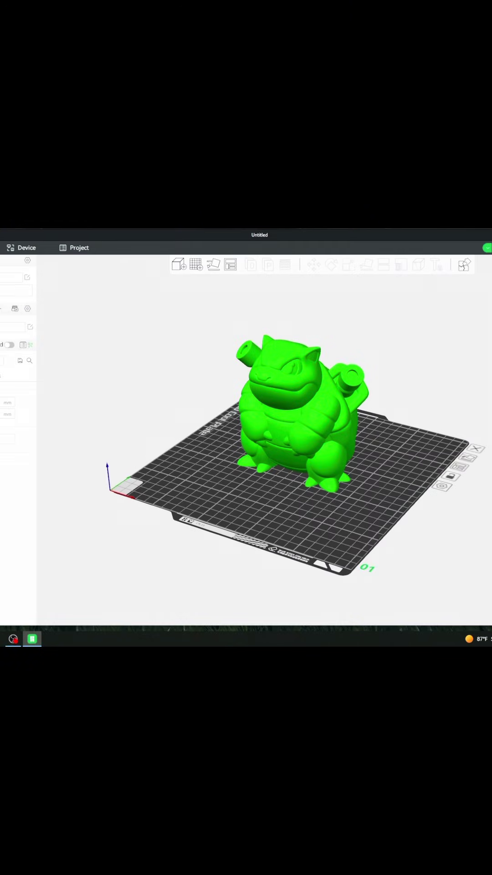
Cut the figure horizontally through the feet at a height of 0.92, keeping only the upper part
{"action": "left_click_drag", "start_coordinate": [491, 426], "coordinate": [379, 428]}
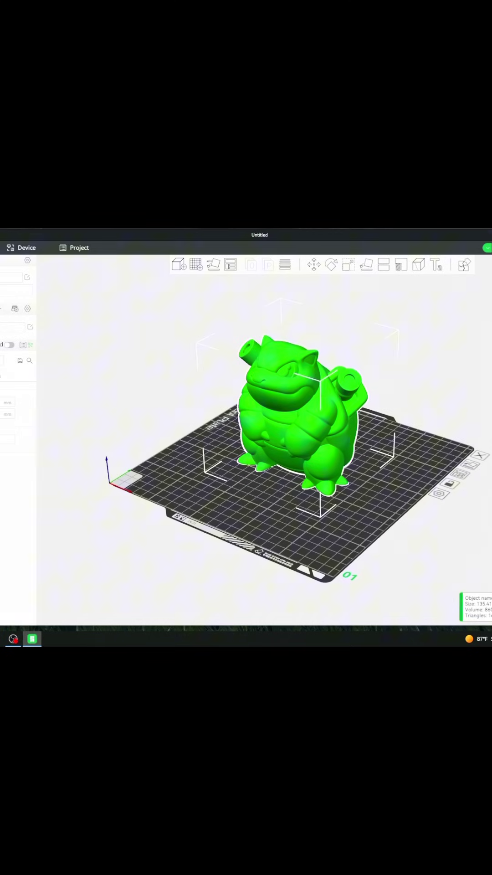
{"action": "left_click", "coordinate": [387, 267]}
{"action": "left_click_drag", "start_coordinate": [412, 473], "coordinate": [404, 447]}
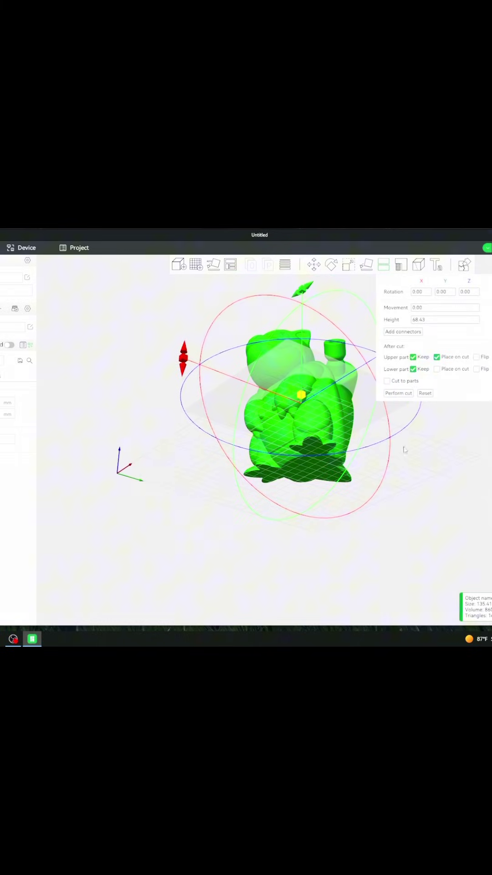
{"action": "left_click_drag", "start_coordinate": [304, 398], "coordinate": [307, 472]}
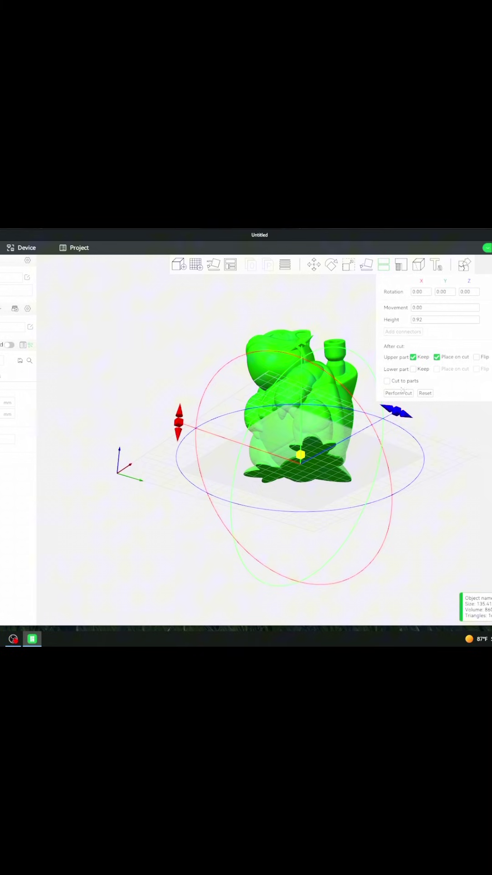
{"action": "left_click", "coordinate": [399, 393]}
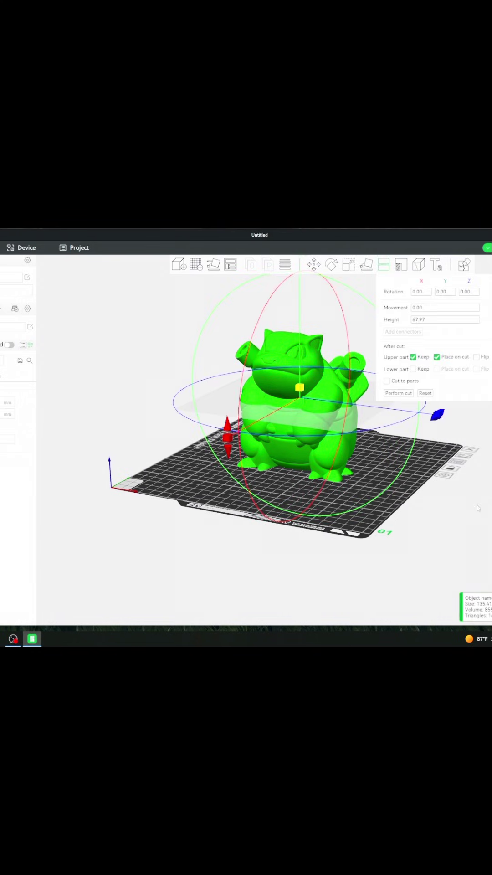
Cut the figure vertically into a front and a back half, keeping both parts with the upper part's Place on cut option off
{"action": "right_click_drag", "start_coordinate": [478, 504], "coordinate": [405, 513]}
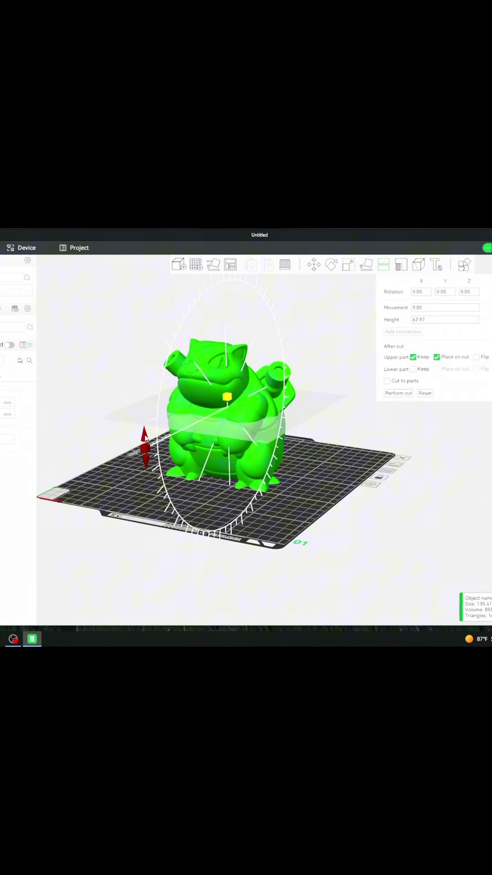
{"action": "left_click_drag", "start_coordinate": [145, 436], "coordinate": [223, 254]}
{"action": "left_click_drag", "start_coordinate": [477, 527], "coordinate": [449, 523]}
{"action": "left_click_drag", "start_coordinate": [241, 412], "coordinate": [223, 412]}
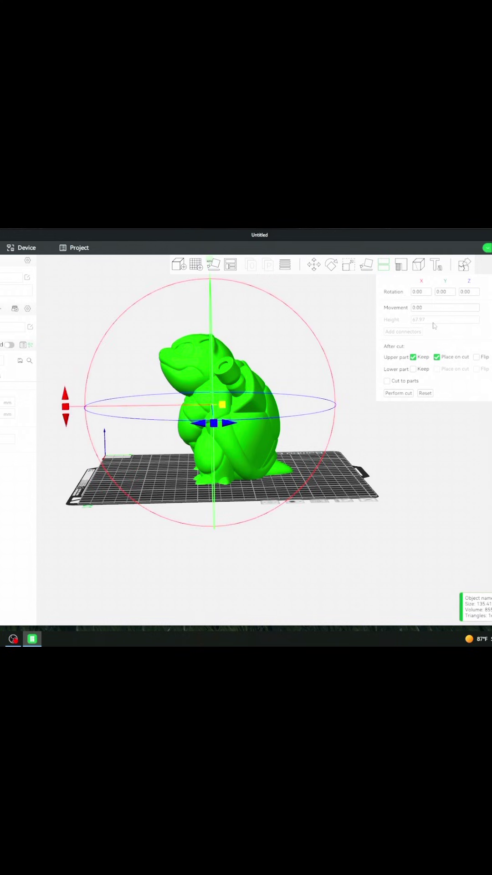
{"action": "left_click", "coordinate": [413, 370]}
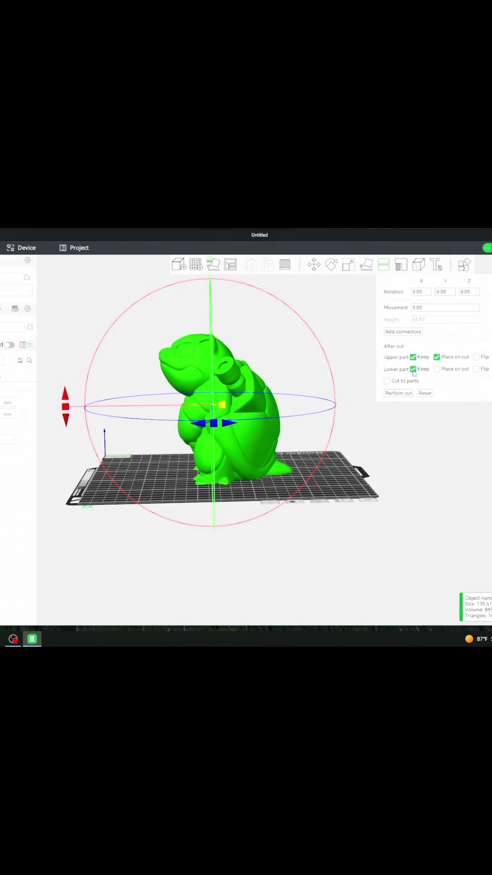
{"action": "left_click", "coordinate": [437, 358]}
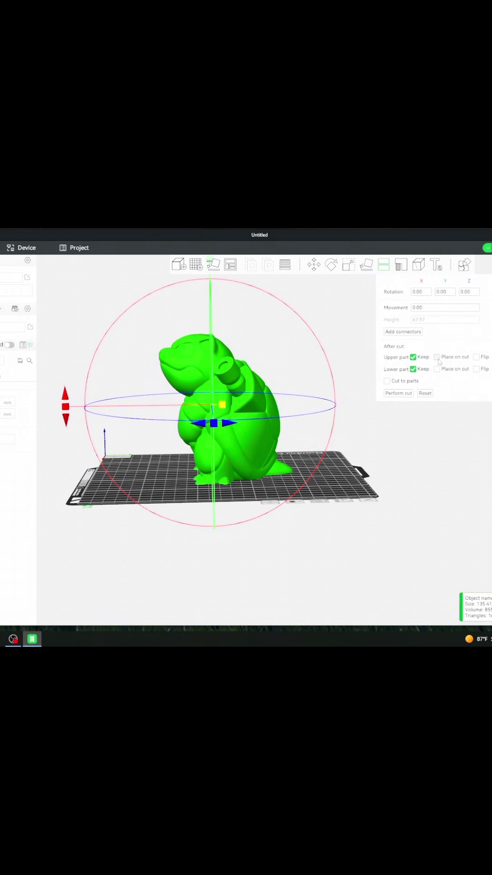
{"action": "left_click", "coordinate": [395, 393]}
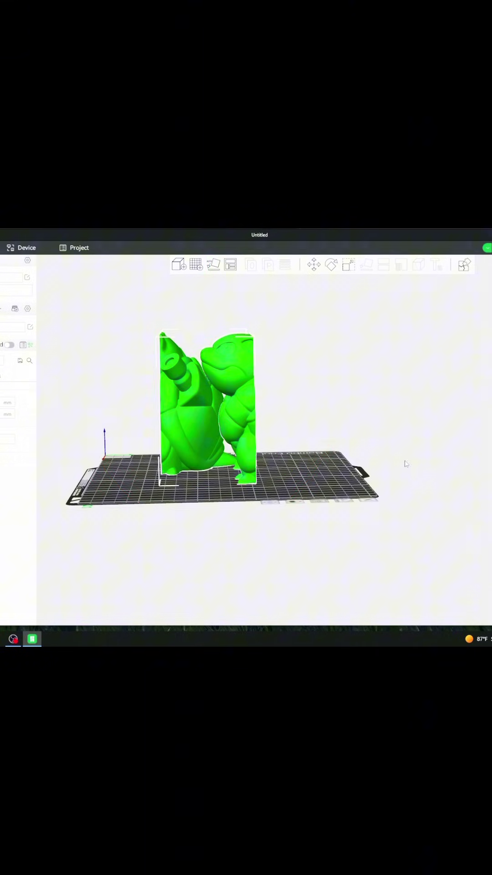
Move the figure's front half off the build plate and reposition the back half near the plate's centre
{"action": "left_click_drag", "start_coordinate": [430, 460], "coordinate": [420, 462]}
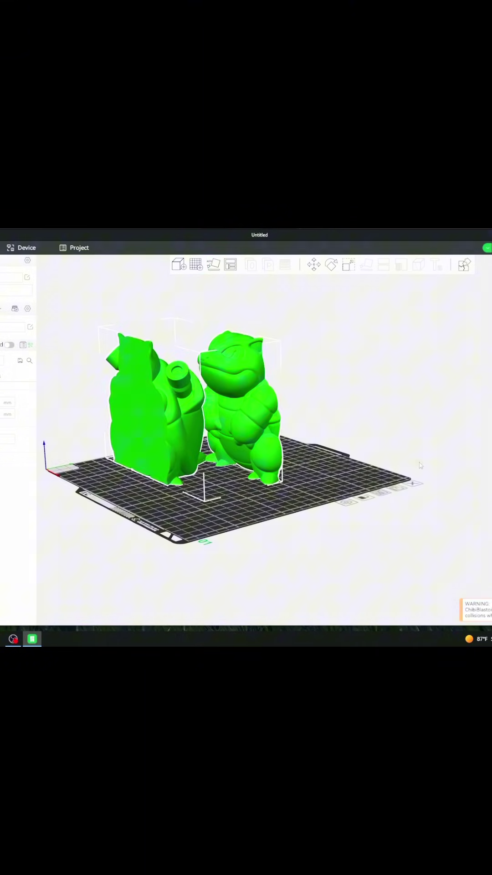
{"action": "left_click", "coordinate": [324, 483]}
{"action": "left_click_drag", "start_coordinate": [344, 469], "coordinate": [357, 480]}
{"action": "left_click_drag", "start_coordinate": [267, 431], "coordinate": [461, 397]}
{"action": "left_click_drag", "start_coordinate": [171, 440], "coordinate": [227, 453]}
{"action": "left_click_drag", "start_coordinate": [382, 560], "coordinate": [358, 558]}
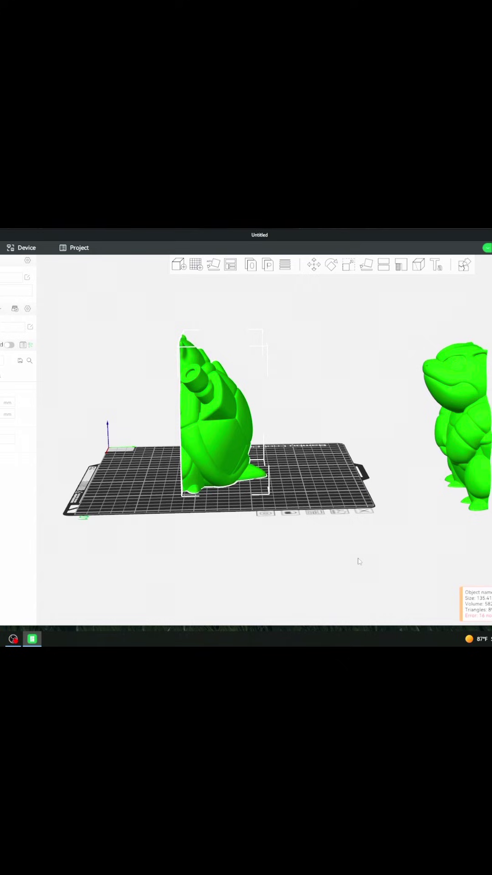
Cut the back half horizontally at a height of 38.72, keeping both the upper and lower parts
{"action": "left_click", "coordinate": [383, 264]}
{"action": "mouse_move", "coordinate": [224, 402]}
{"action": "left_mouse_down"}
{"action": "mouse_move", "coordinate": [222, 438]}
{"action": "mouse_move", "coordinate": [222, 432]}
{"action": "left_mouse_up"}
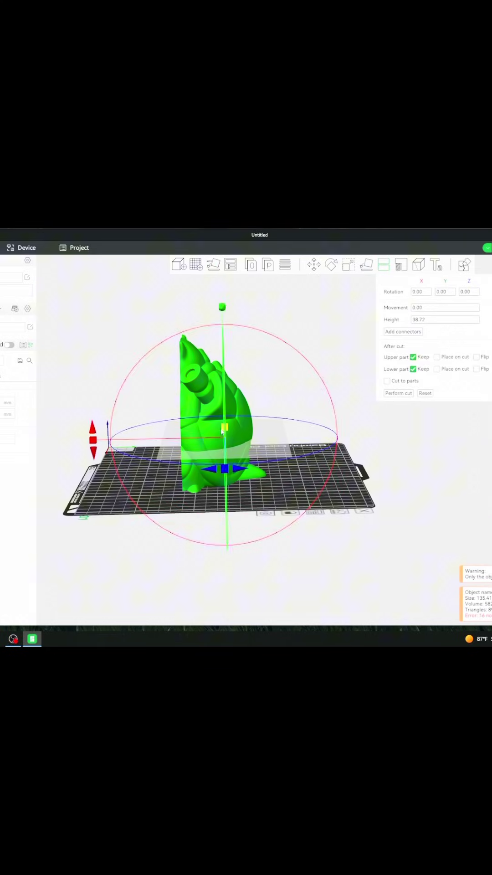
{"action": "left_click_drag", "start_coordinate": [348, 554], "coordinate": [341, 540]}
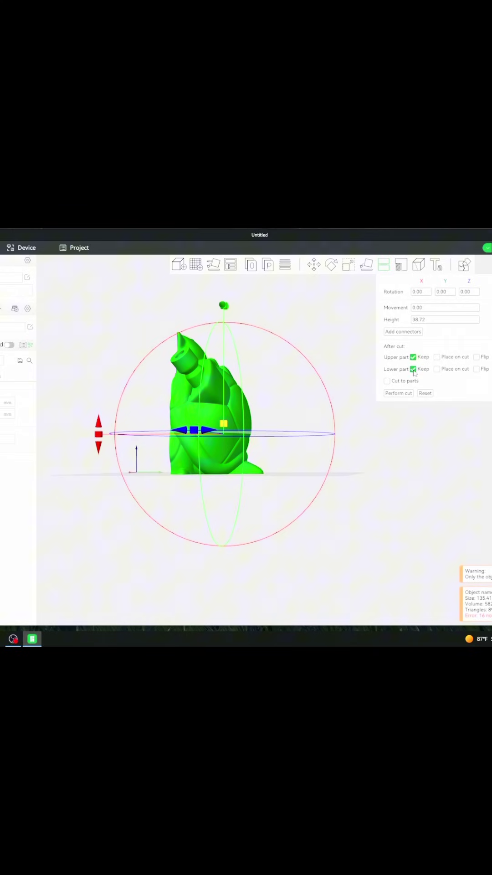
{"action": "left_click", "coordinate": [397, 392]}
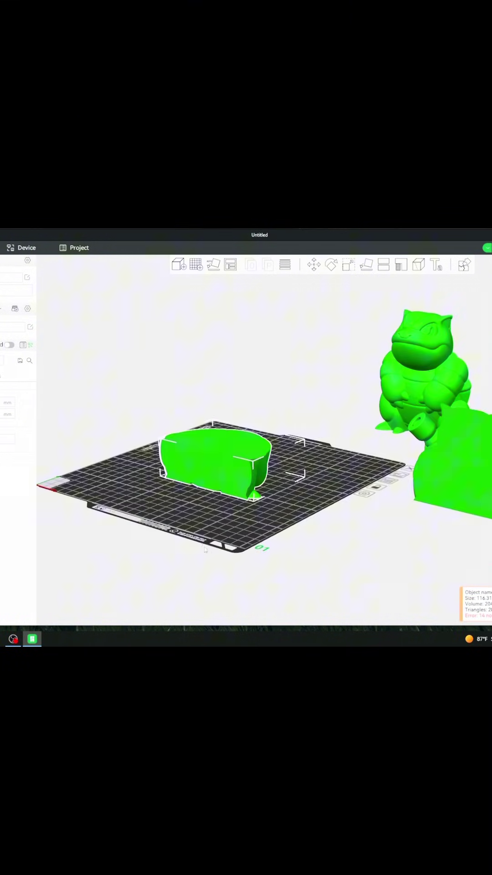
{"action": "left_click", "coordinate": [363, 568]}
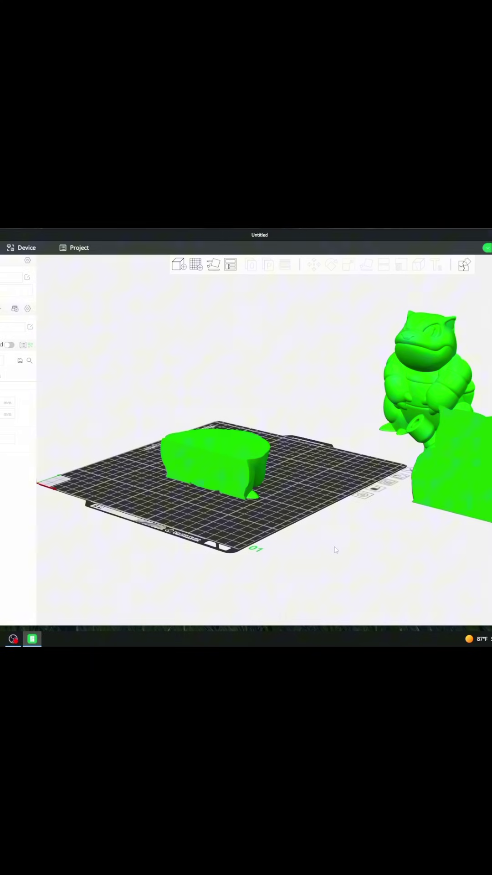
Cut the back half's bottom section vertically through the middle into two side pieces, keeping both parts
{"action": "left_click", "coordinate": [196, 456]}
{"action": "left_click", "coordinate": [385, 264]}
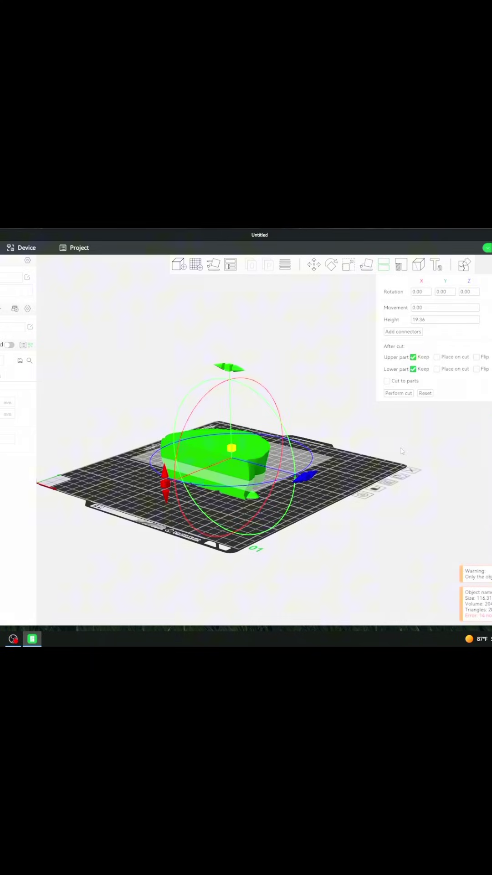
{"action": "left_click_drag", "start_coordinate": [401, 450], "coordinate": [328, 453]}
{"action": "left_click_drag", "start_coordinate": [135, 452], "coordinate": [225, 363]}
{"action": "left_click_drag", "start_coordinate": [229, 476], "coordinate": [169, 525]}
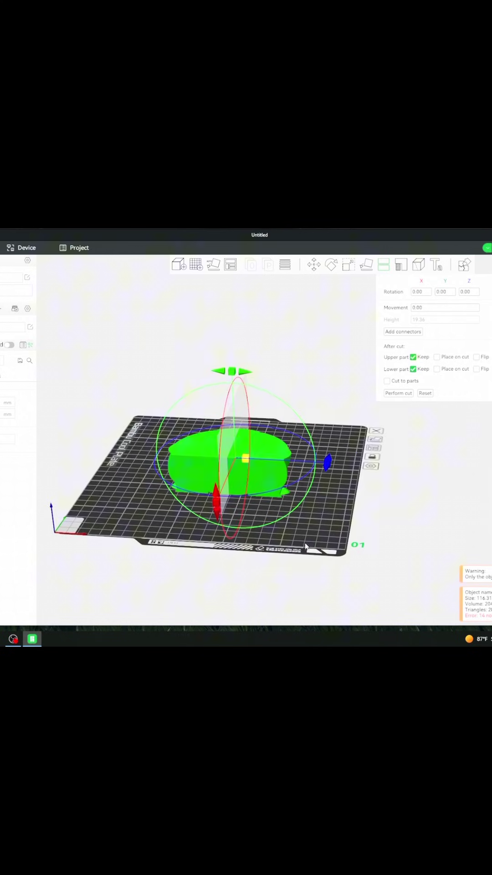
{"action": "left_click_drag", "start_coordinate": [334, 551], "coordinate": [335, 549]}
{"action": "mouse_move", "coordinate": [246, 460]}
{"action": "left_mouse_down"}
{"action": "mouse_move", "coordinate": [240, 458]}
{"action": "mouse_move", "coordinate": [246, 459]}
{"action": "left_mouse_up"}
{"action": "left_click_drag", "start_coordinate": [314, 538], "coordinate": [287, 539]}
{"action": "left_click_drag", "start_coordinate": [296, 463], "coordinate": [418, 415]}
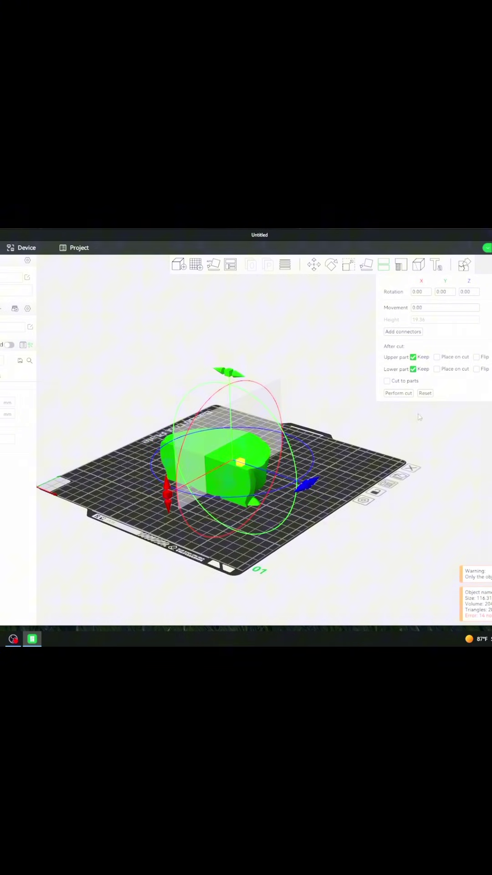
{"action": "left_click", "coordinate": [399, 393]}
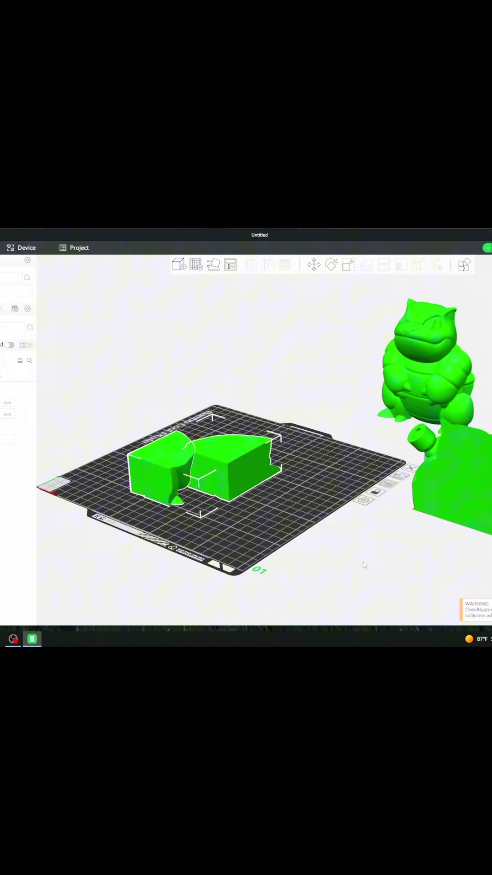
Set up a horizontal cut at height 19.36 on the remaining side piece, with connectors in Frustum style and Hexagon shape
{"action": "left_click_drag", "start_coordinate": [382, 549], "coordinate": [384, 549]}
{"action": "left_click", "coordinate": [285, 356]}
{"action": "mouse_move", "coordinate": [291, 391]}
{"action": "left_mouse_down"}
{"action": "mouse_move", "coordinate": [299, 387]}
{"action": "mouse_move", "coordinate": [298, 399]}
{"action": "mouse_move", "coordinate": [294, 376]}
{"action": "mouse_move", "coordinate": [295, 382]}
{"action": "left_mouse_up"}
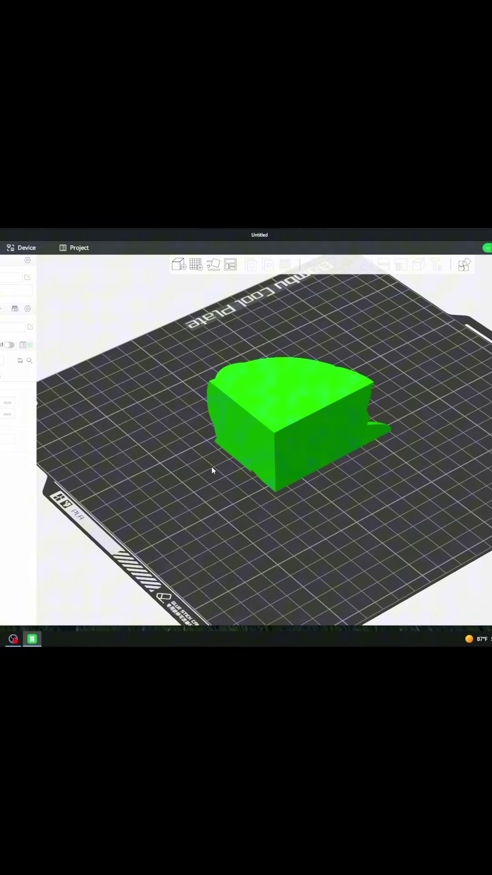
{"action": "left_click", "coordinate": [267, 399]}
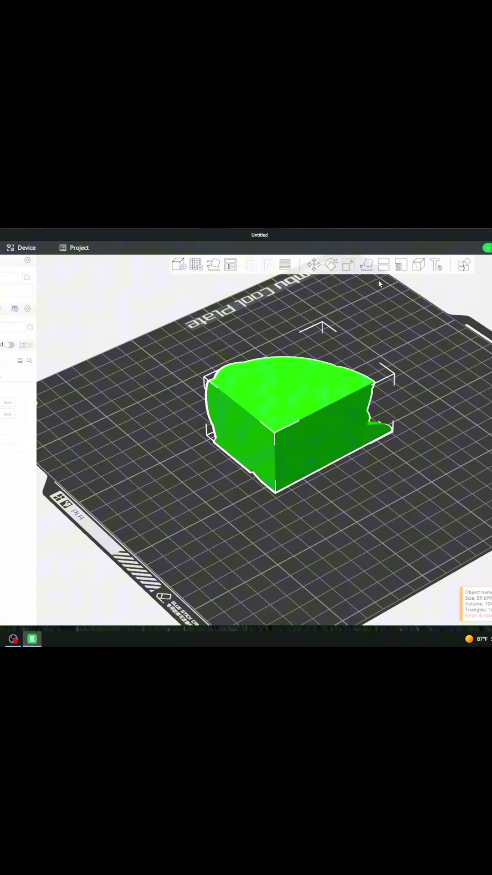
{"action": "left_click", "coordinate": [383, 264]}
{"action": "left_click_drag", "start_coordinate": [318, 527], "coordinate": [237, 525]}
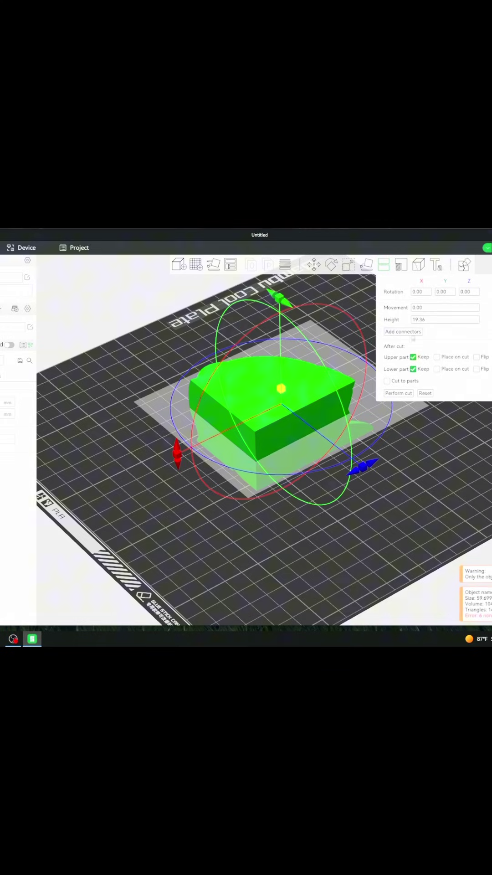
{"action": "left_click", "coordinate": [399, 332]}
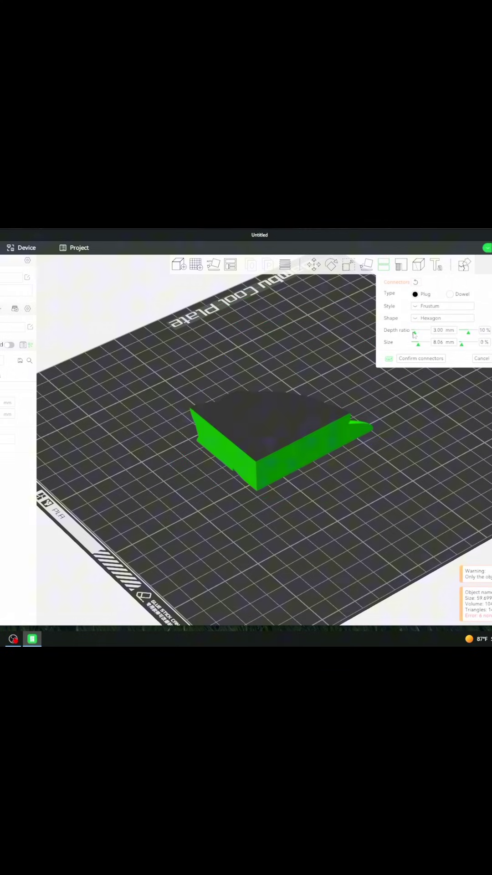
{"action": "left_click", "coordinate": [428, 306]}
{"action": "left_click", "coordinate": [432, 326]}
{"action": "left_click", "coordinate": [431, 319]}
{"action": "left_click", "coordinate": [427, 329]}
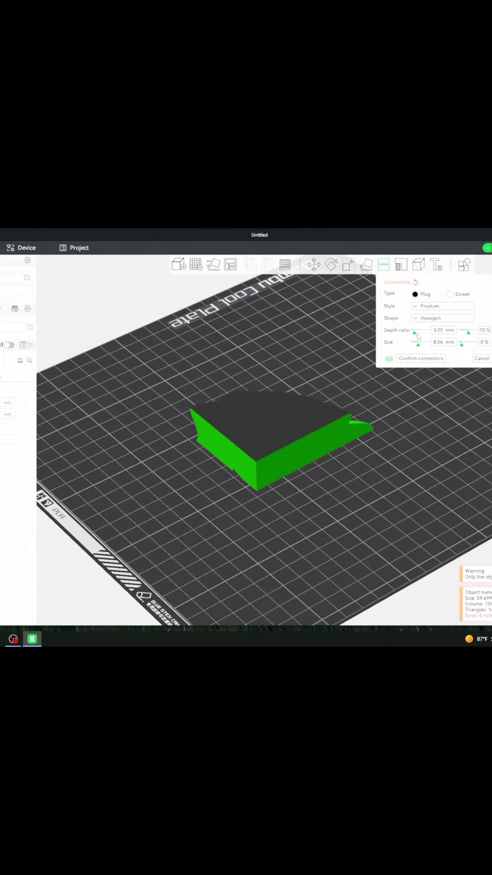
Place two plug connectors on the side piece's cut face, confirm them and perform the cut
{"action": "left_click", "coordinate": [232, 414]}
{"action": "left_click", "coordinate": [300, 417]}
{"action": "left_click", "coordinate": [413, 359]}
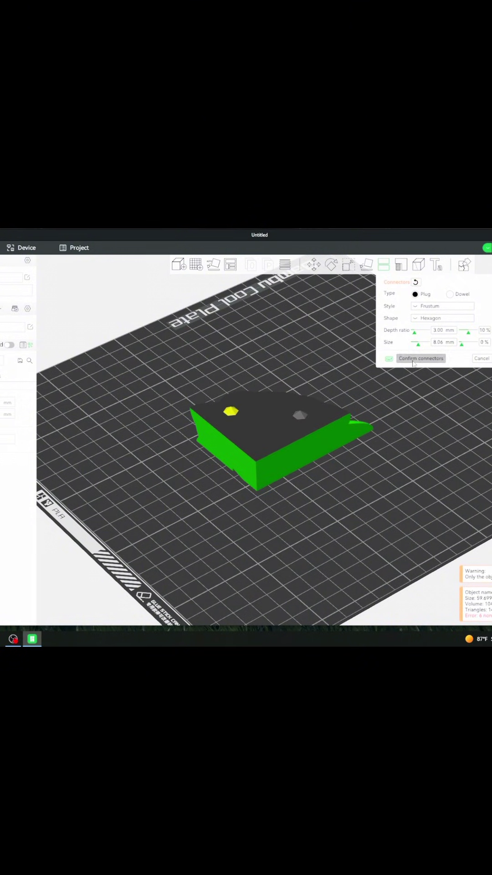
{"action": "left_click", "coordinate": [401, 395]}
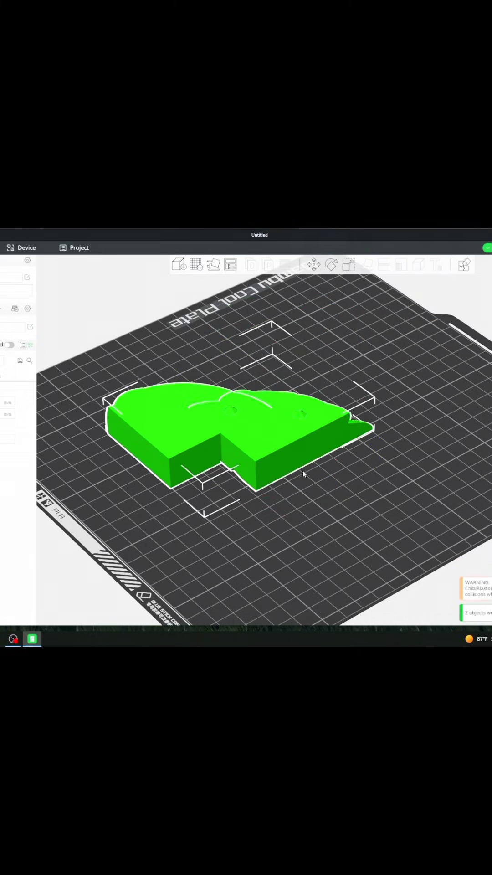
Move the lower piece clear of the upper one on the plate and examine the connector plugs and the sockets underneath
{"action": "scroll", "coordinate": [303, 472], "scroll_direction": "up", "scroll_amount": 5}
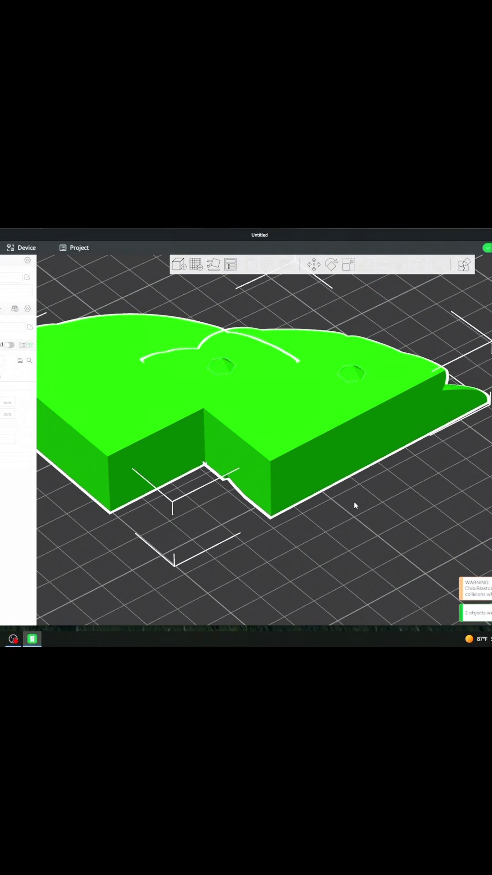
{"action": "left_click_drag", "start_coordinate": [483, 526], "coordinate": [423, 478]}
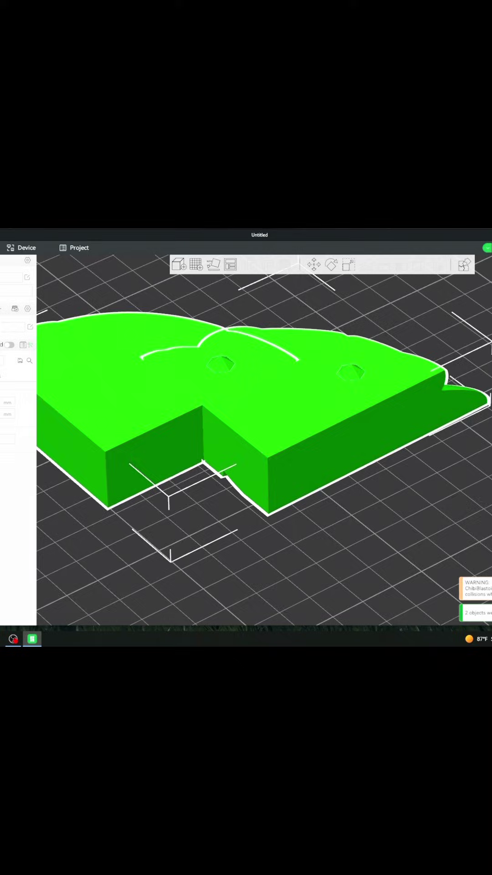
{"action": "mouse_move", "coordinate": [489, 483]}
{"action": "left_mouse_down"}
{"action": "mouse_move", "coordinate": [487, 478]}
{"action": "mouse_move", "coordinate": [491, 499]}
{"action": "mouse_move", "coordinate": [483, 488]}
{"action": "left_mouse_up"}
{"action": "left_click", "coordinate": [490, 499]}
{"action": "scroll", "coordinate": [469, 488], "scroll_direction": "up", "scroll_amount": 4}
{"action": "scroll", "coordinate": [459, 488], "scroll_direction": "down", "scroll_amount": 10}
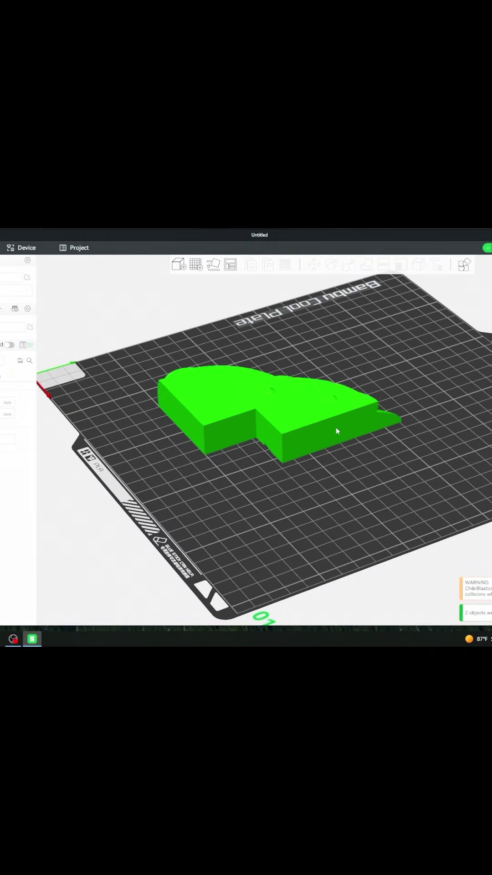
{"action": "left_click_drag", "start_coordinate": [337, 431], "coordinate": [450, 426]}
{"action": "scroll", "coordinate": [316, 484], "scroll_direction": "up", "scroll_amount": 4}
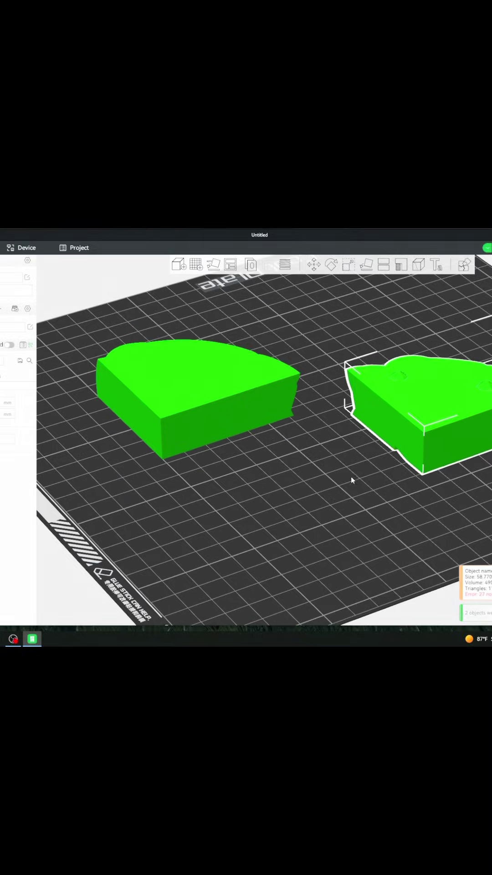
{"action": "left_click_drag", "start_coordinate": [352, 480], "coordinate": [202, 403]}
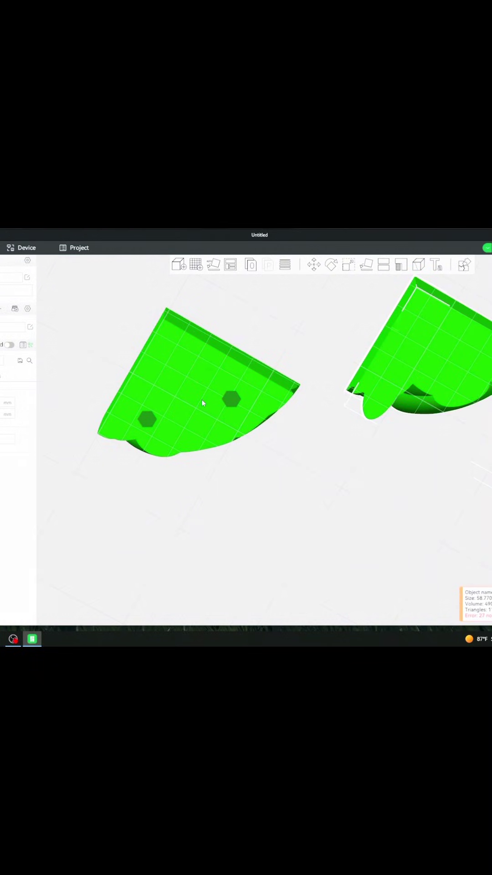
{"action": "left_click_drag", "start_coordinate": [297, 453], "coordinate": [274, 519]}
{"action": "scroll", "coordinate": [219, 499], "scroll_direction": "down", "scroll_amount": 8}
Start exporting the lower piece with the connector plugs as an STL file
{"action": "left_click", "coordinate": [214, 497]}
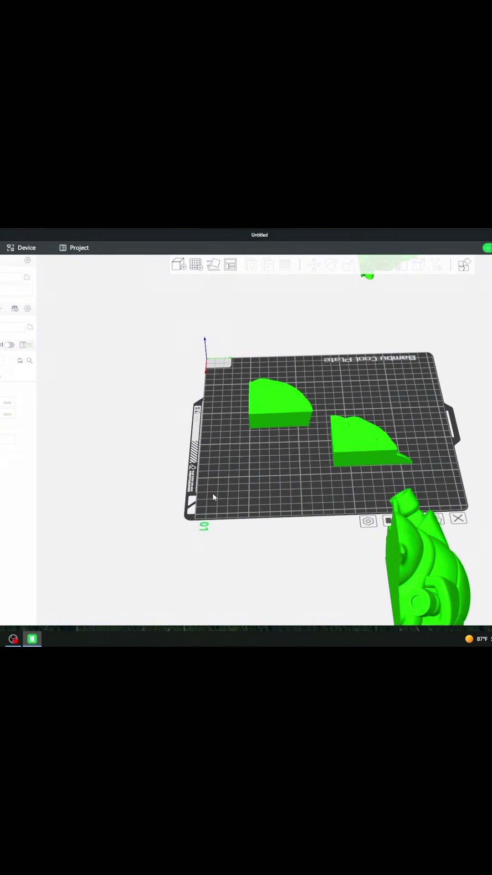
{"action": "left_click", "coordinate": [341, 447]}
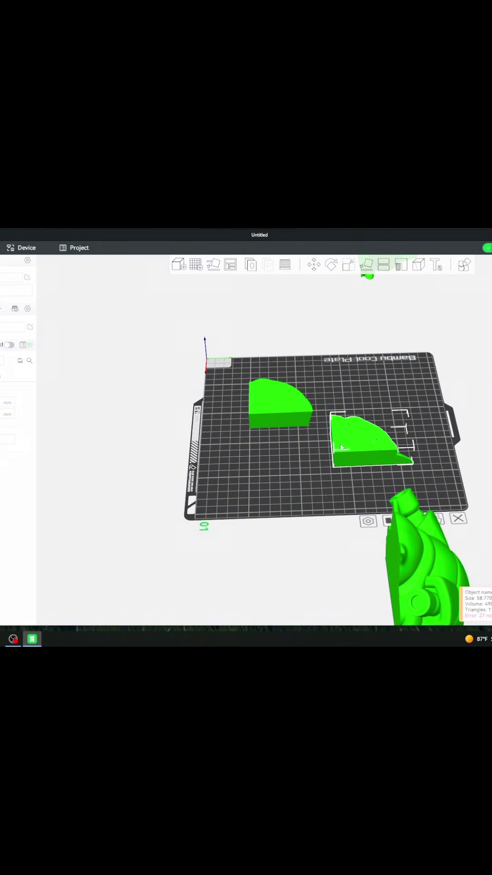
{"action": "right_click", "coordinate": [341, 447]}
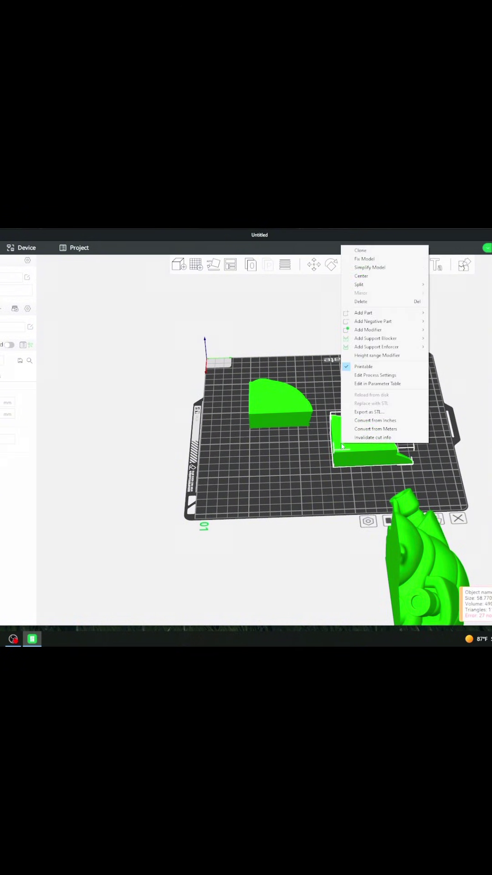
{"action": "left_click", "coordinate": [358, 412]}
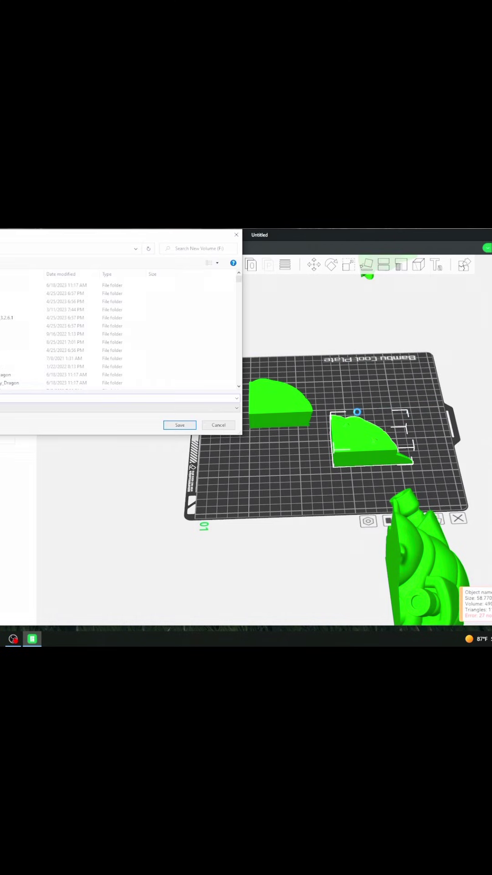